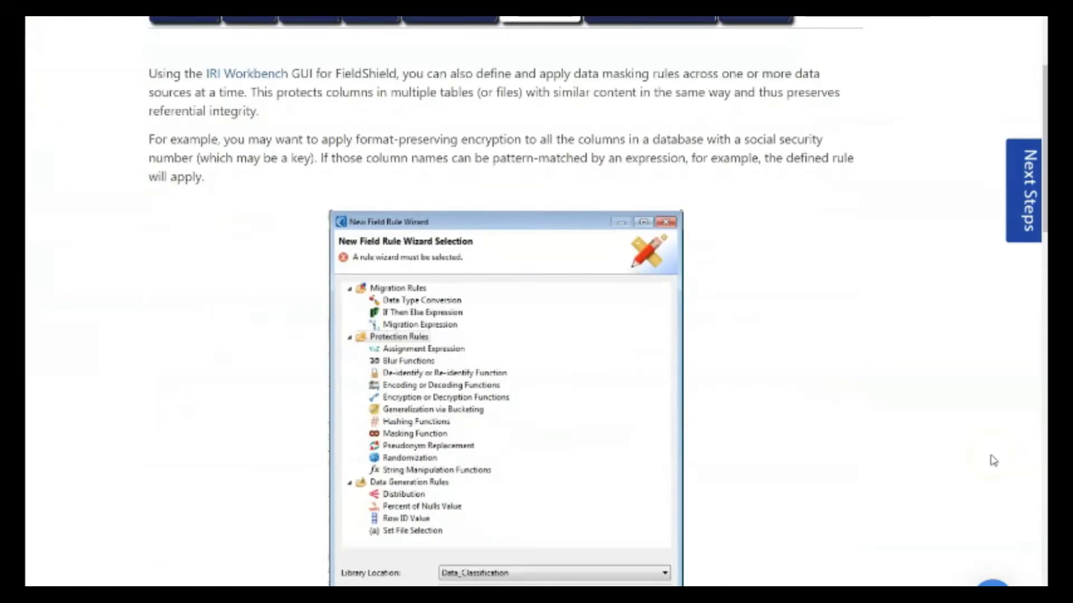
scroll(992, 459, down, 14)
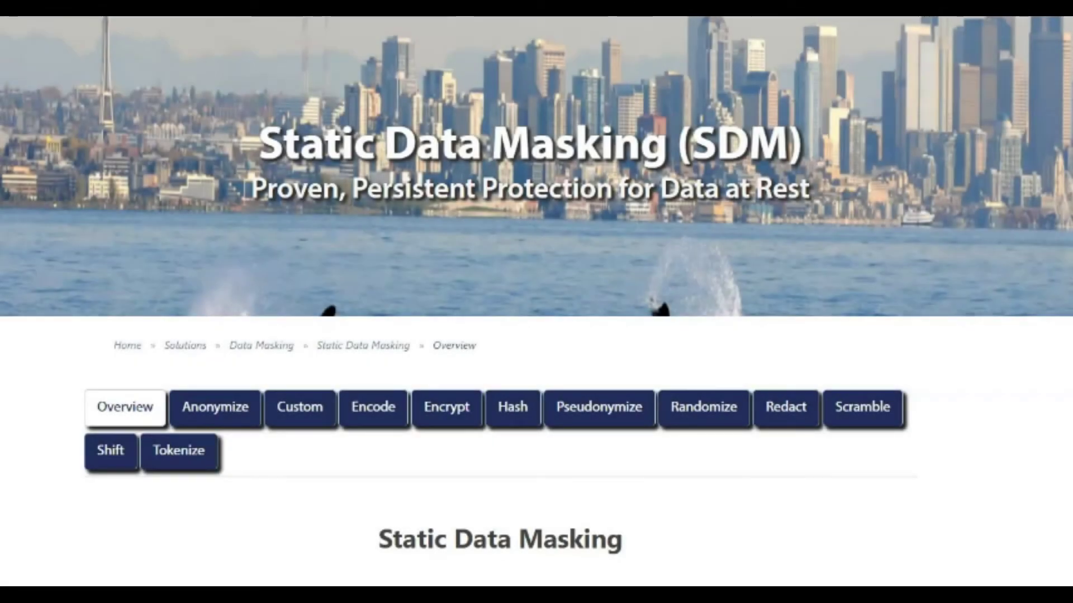
Scroll the Static Data Masking page down through the per-field masking functions to tokenization.
scroll(536, 301, down, 5)
scroll(537, 301, down, 5)
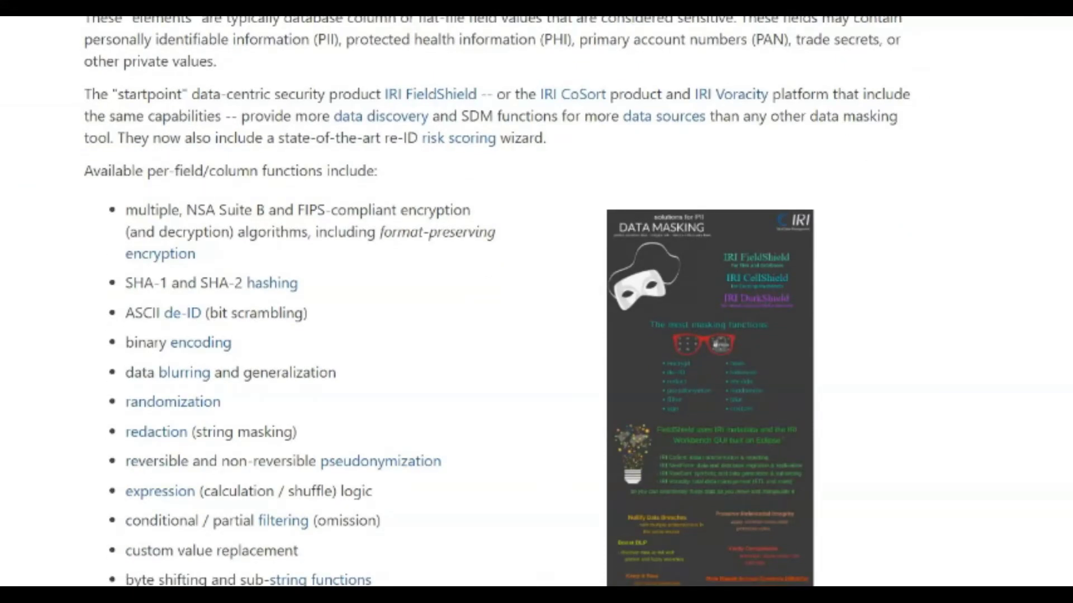
scroll(537, 302, down, 5)
scroll(536, 301, down, 3)
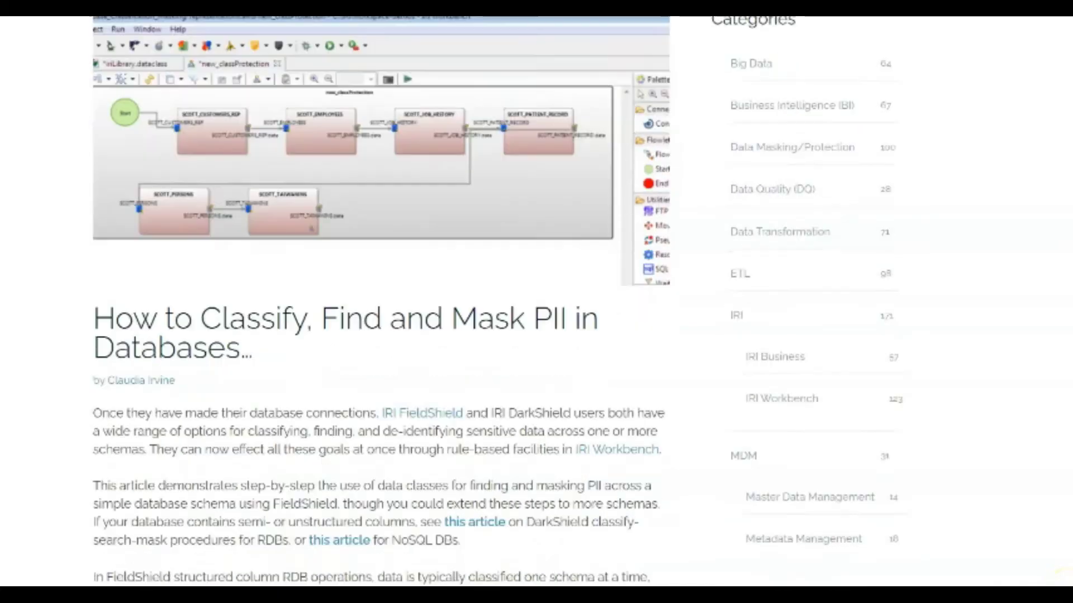
Scroll the FieldShield PII article past the data class list to the Rule 1 and Rule 2 steps.
scroll(536, 302, down, 4)
scroll(537, 302, down, 2)
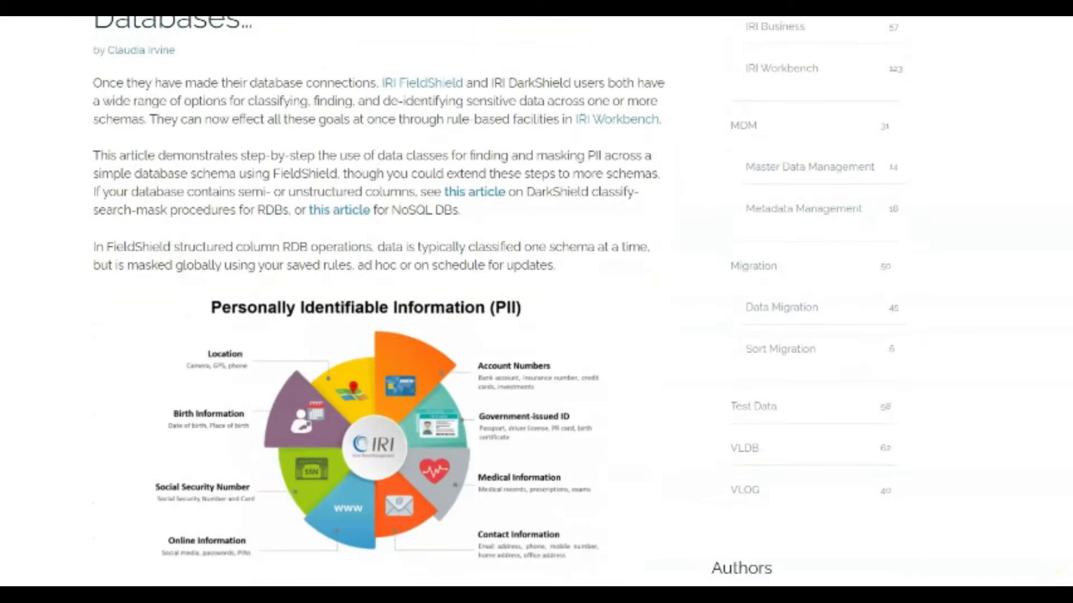
scroll(536, 302, down, 9)
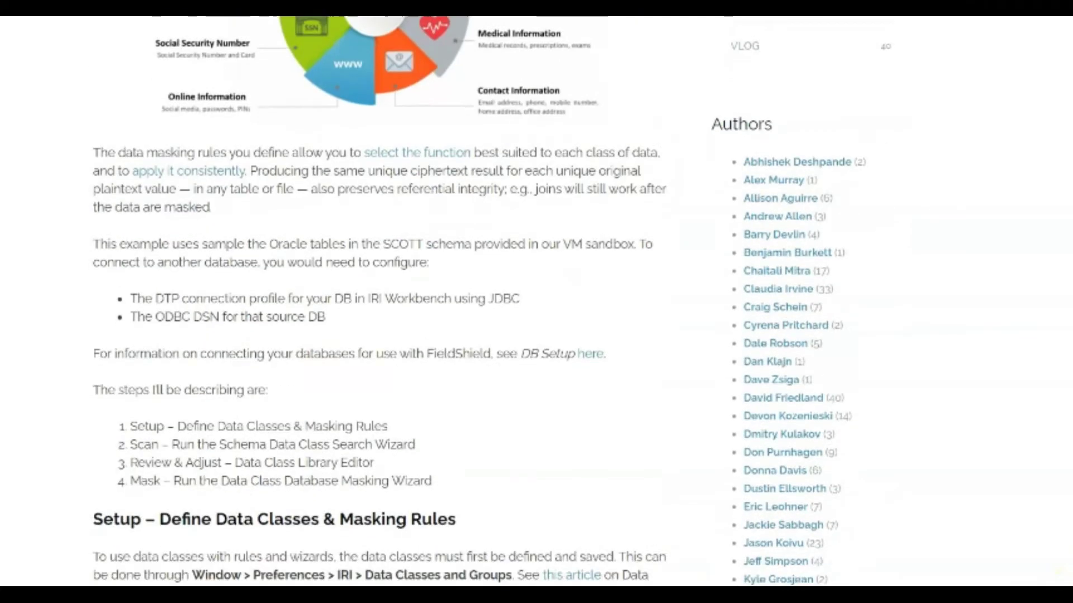
scroll(537, 302, down, 9)
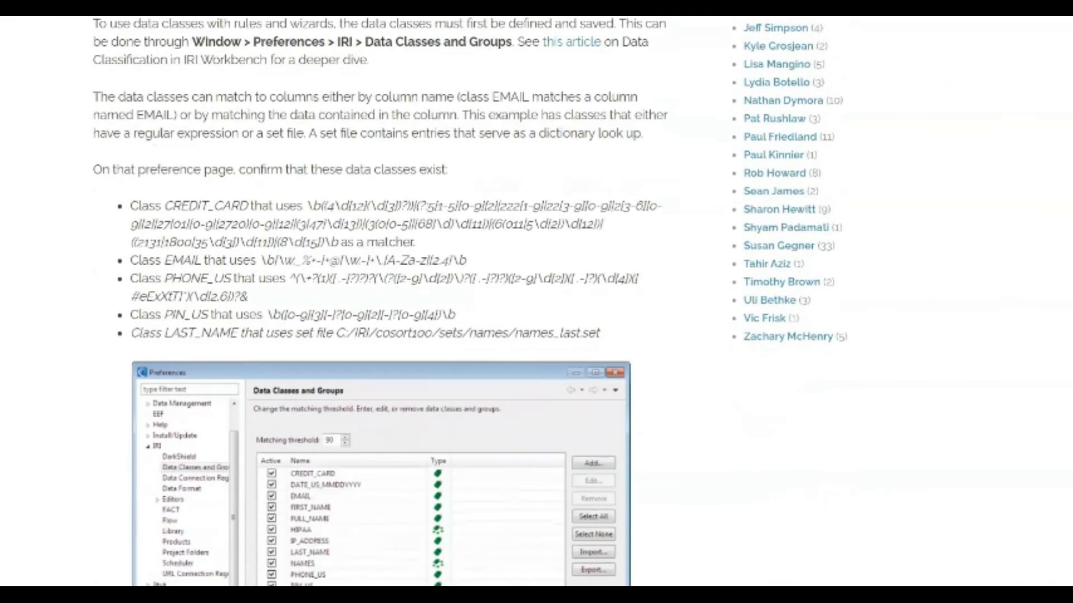
scroll(536, 301, up, 1)
scroll(536, 302, down, 15)
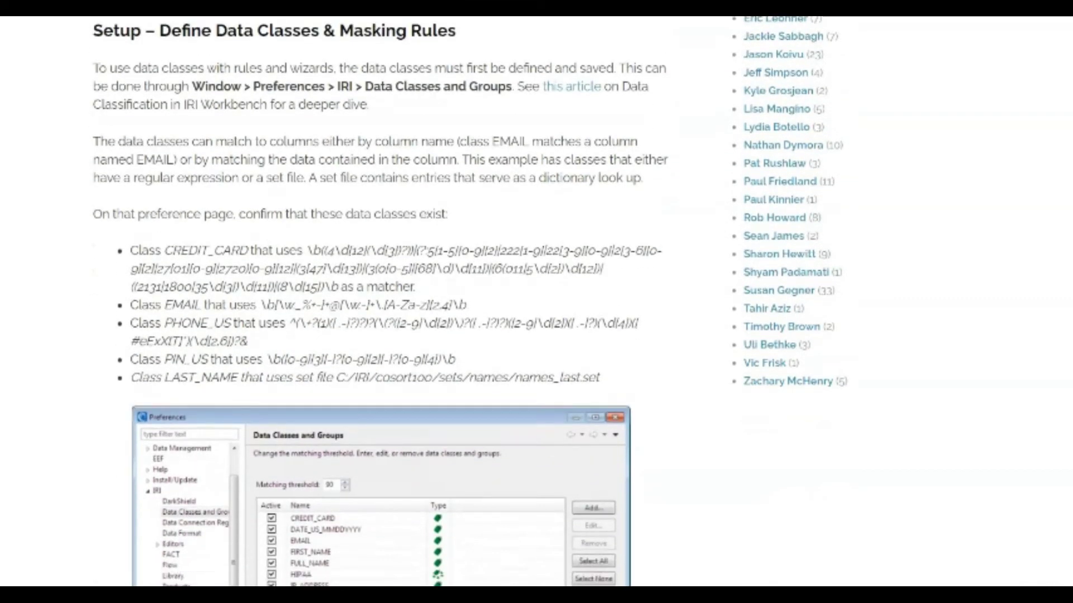
scroll(536, 302, down, 3)
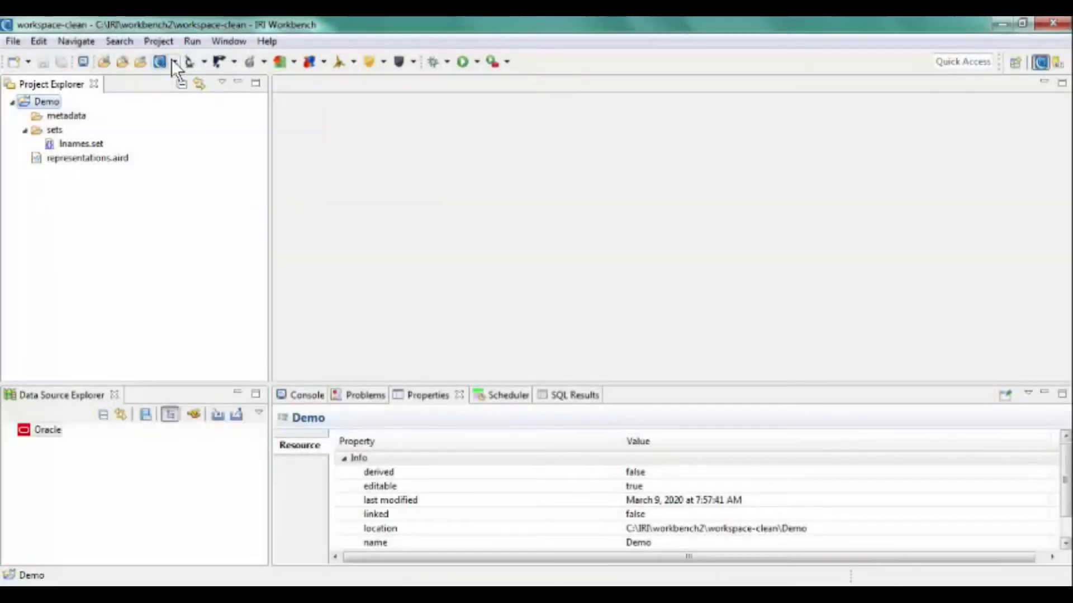
Start a new FieldRedactionRule field rule in the Demo library using the Redaction Function type.
click(173, 61)
click(183, 98)
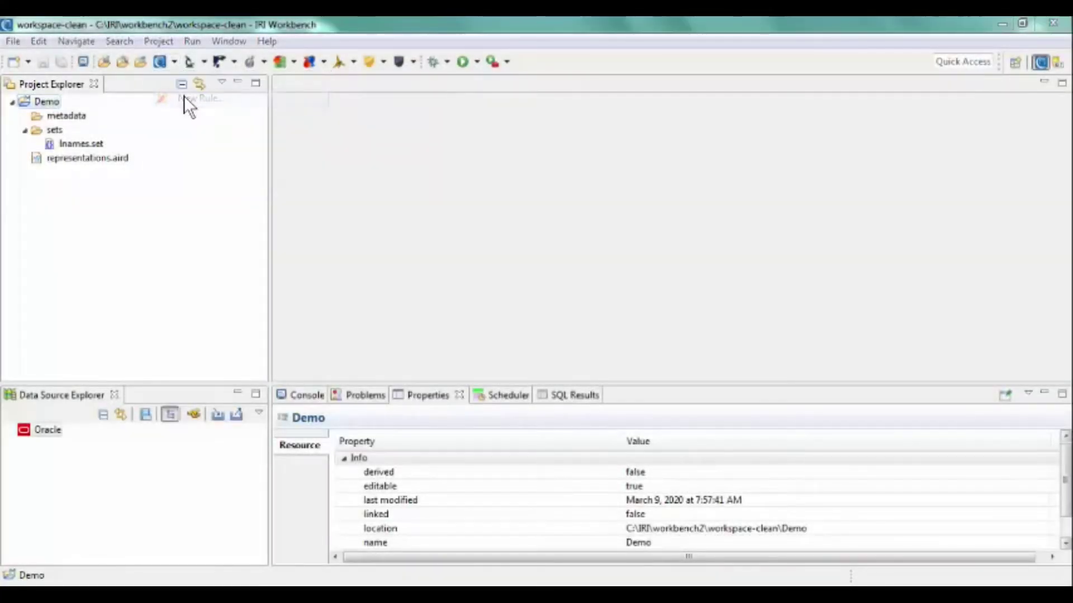
click(391, 175)
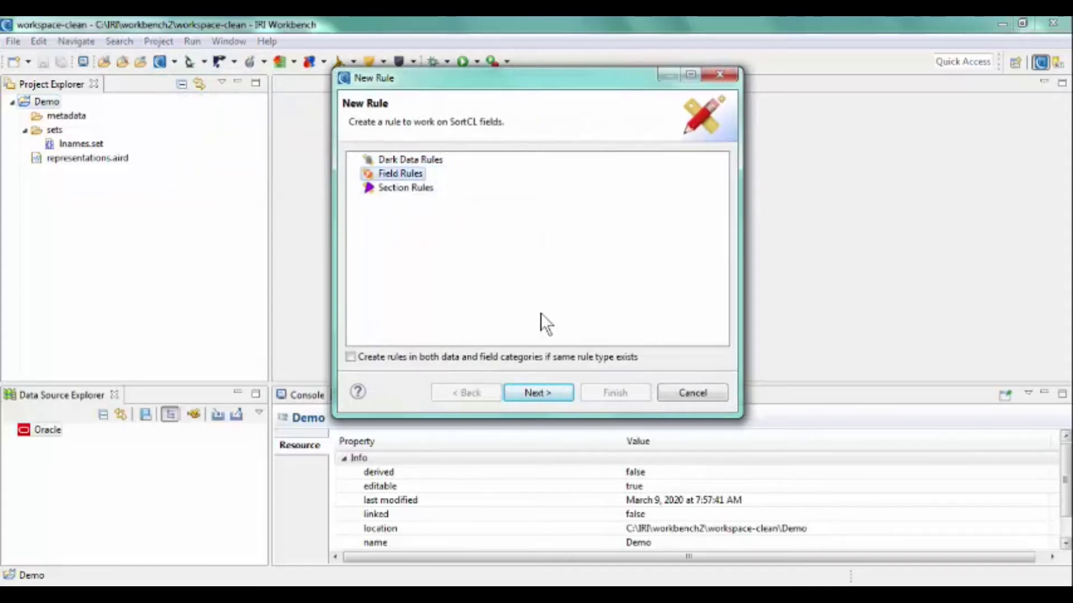
click(532, 391)
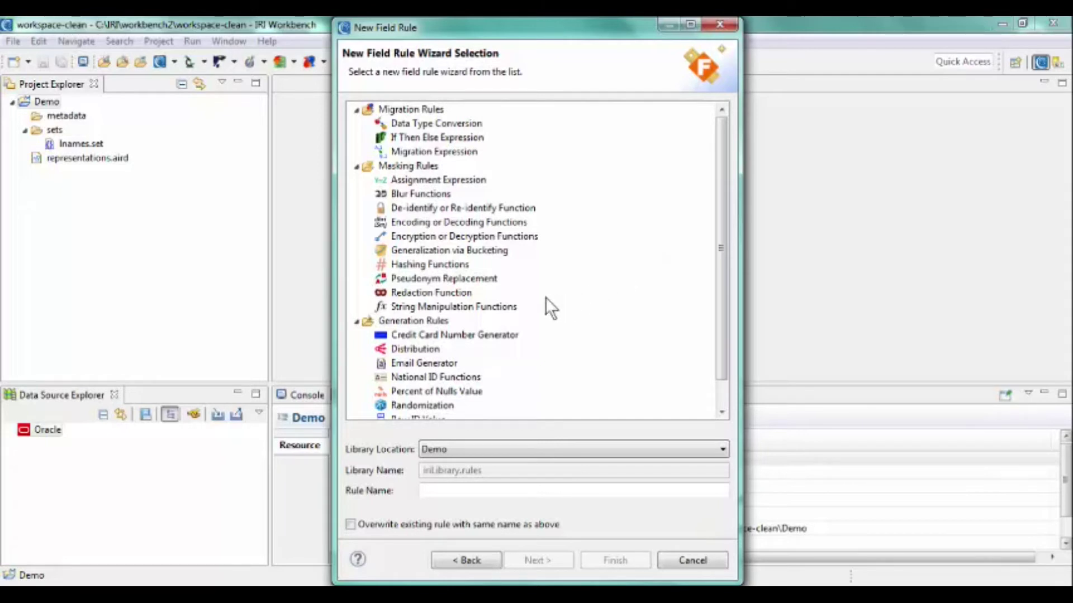
click(454, 289)
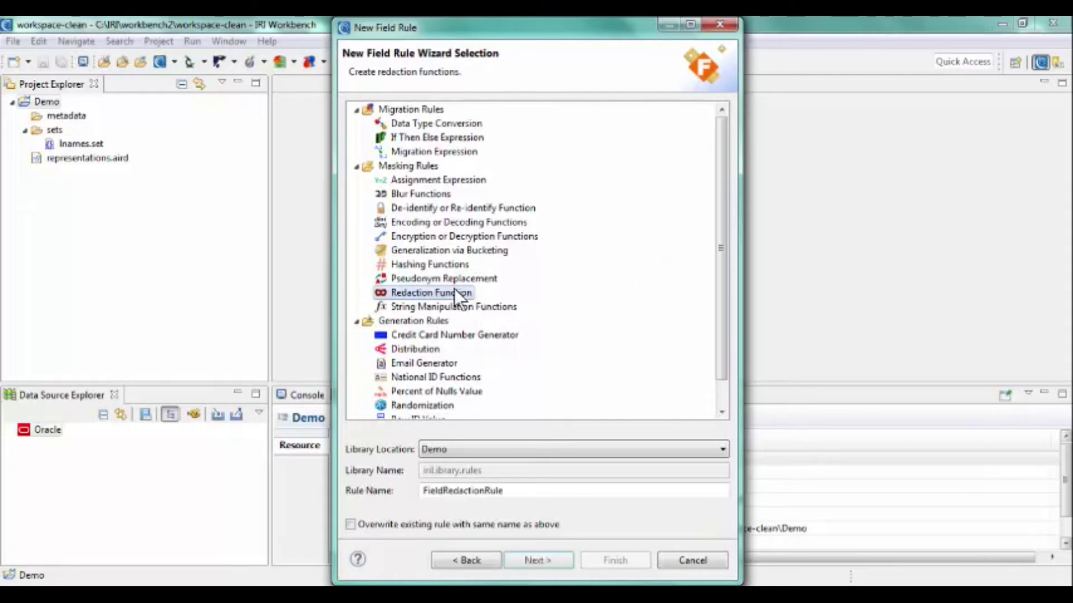
click(537, 559)
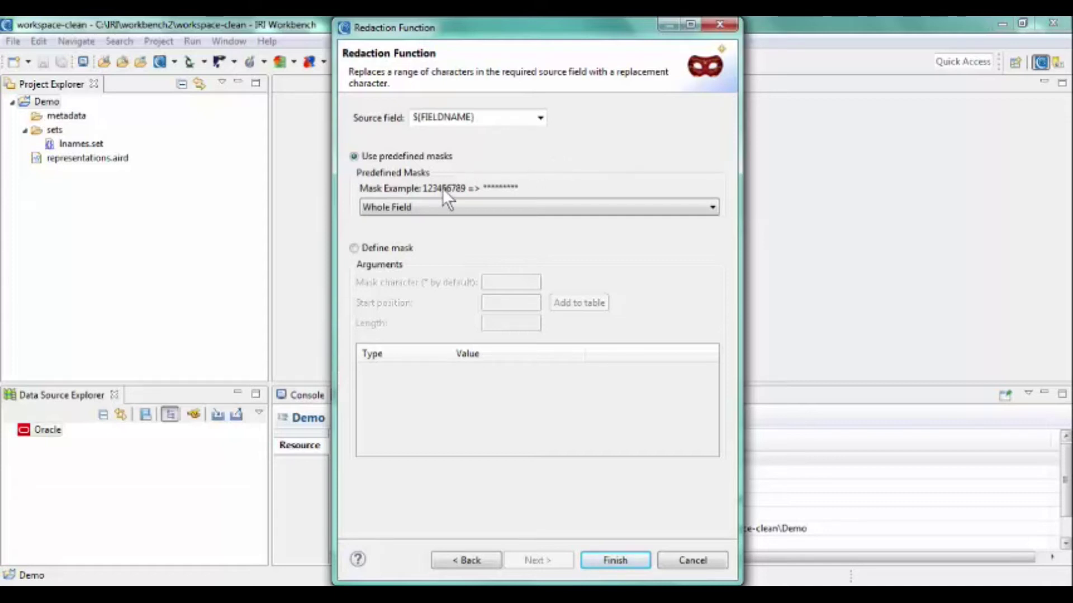
Define a custom mask of * from start position 1, length 5, add it, and finish the rule.
click(539, 205)
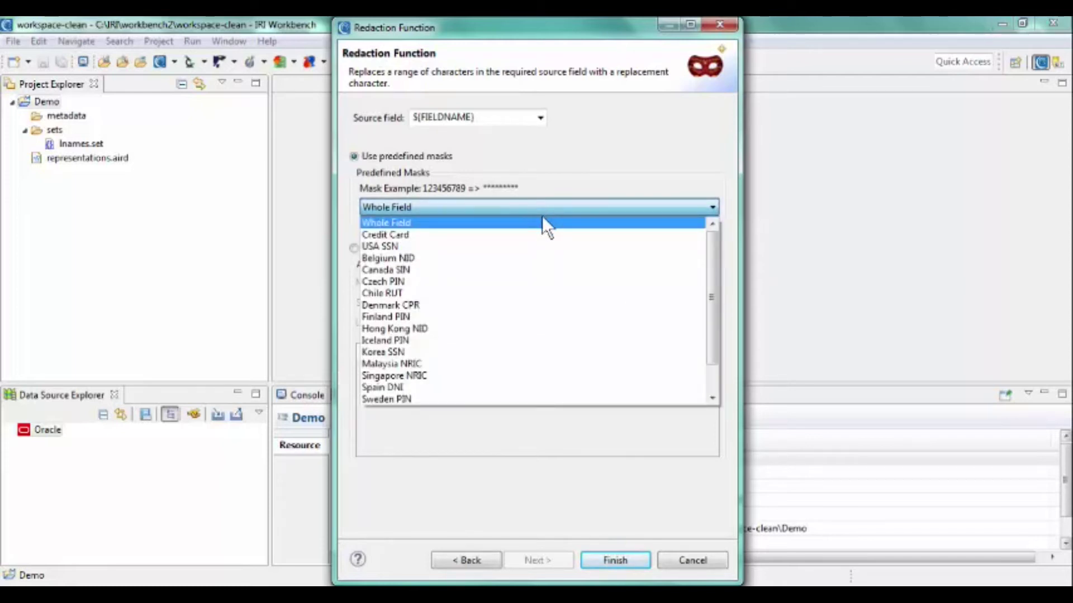
click(541, 245)
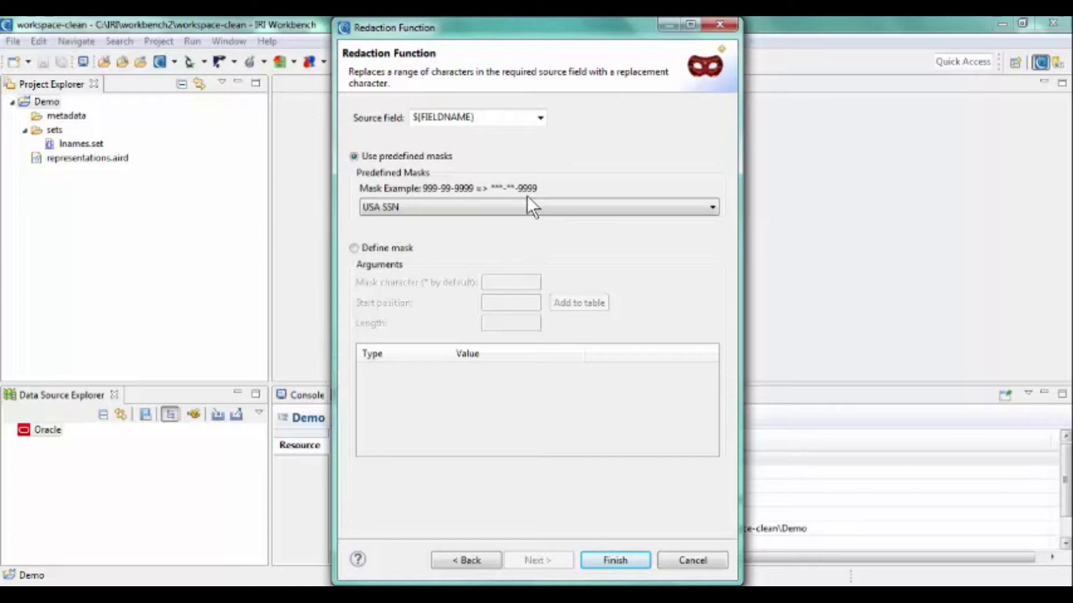
click(407, 247)
click(496, 283)
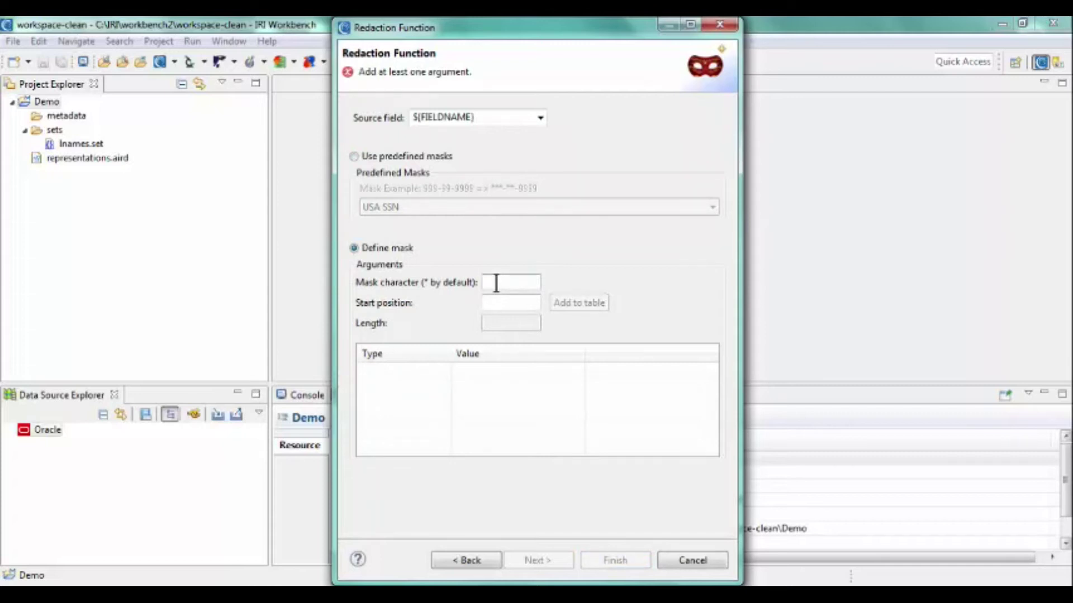
text(*)
key(Tab)
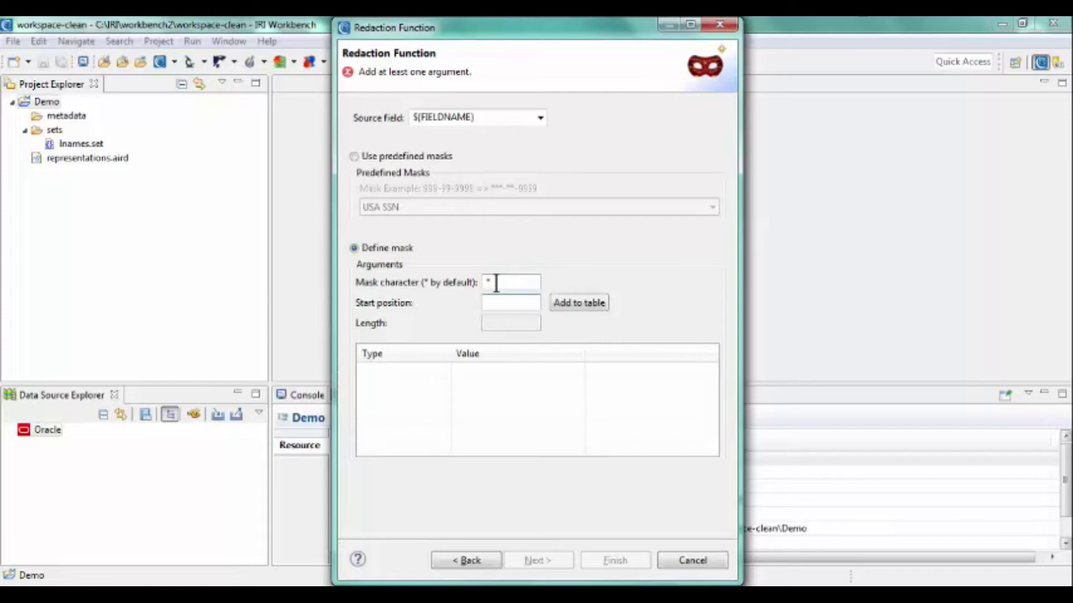
text(1)
key(Tab)
text(5)
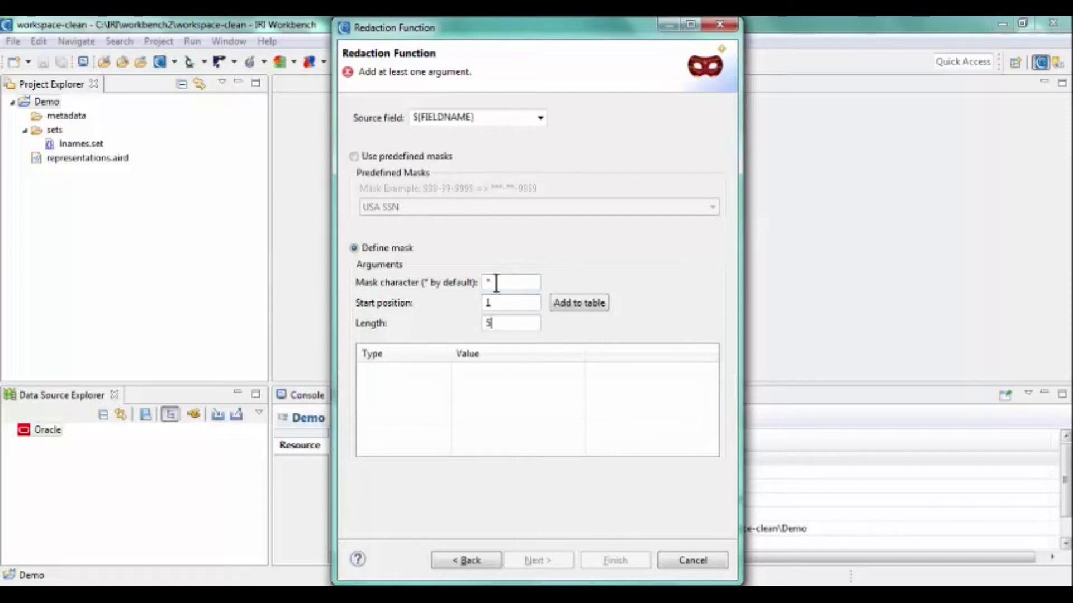
click(564, 303)
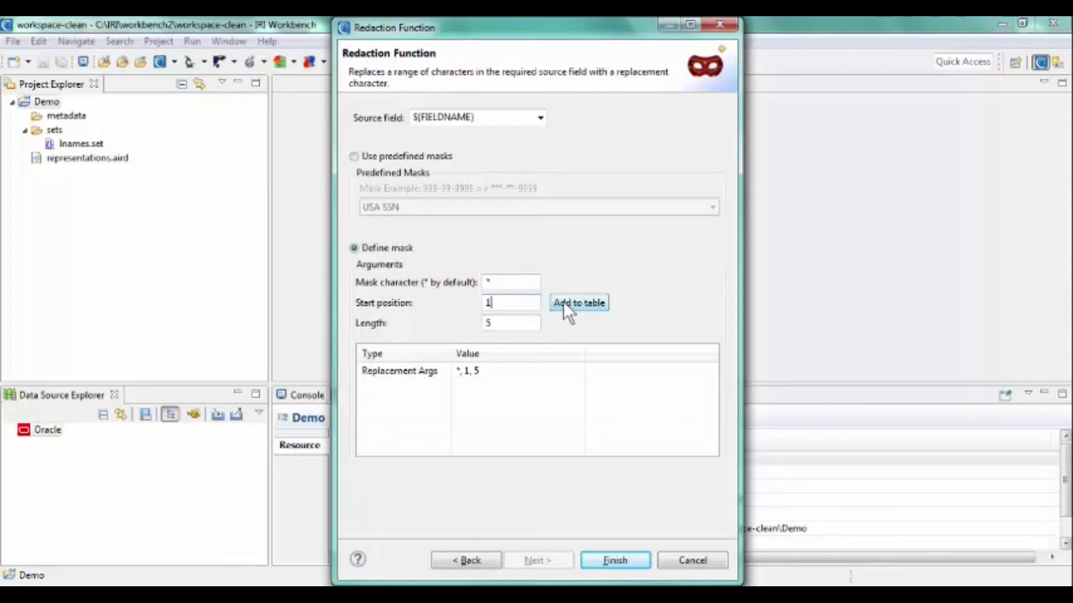
click(622, 558)
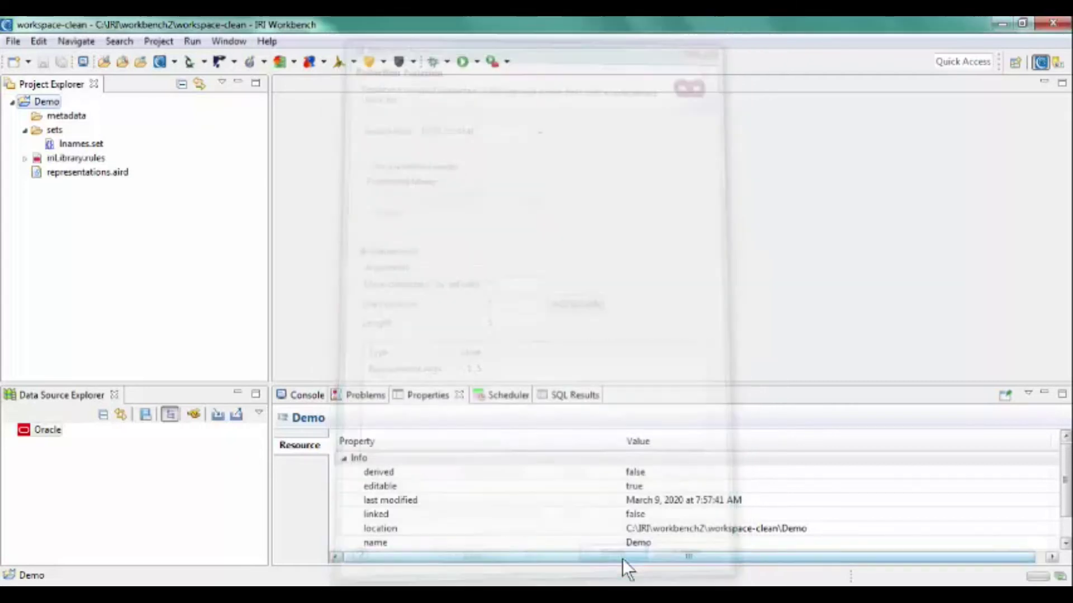
Open iriLibrary.rules and view FieldRedactionRule's properties, then bring up the IRI toolbar menu.
click(73, 158)
double_click(72, 155)
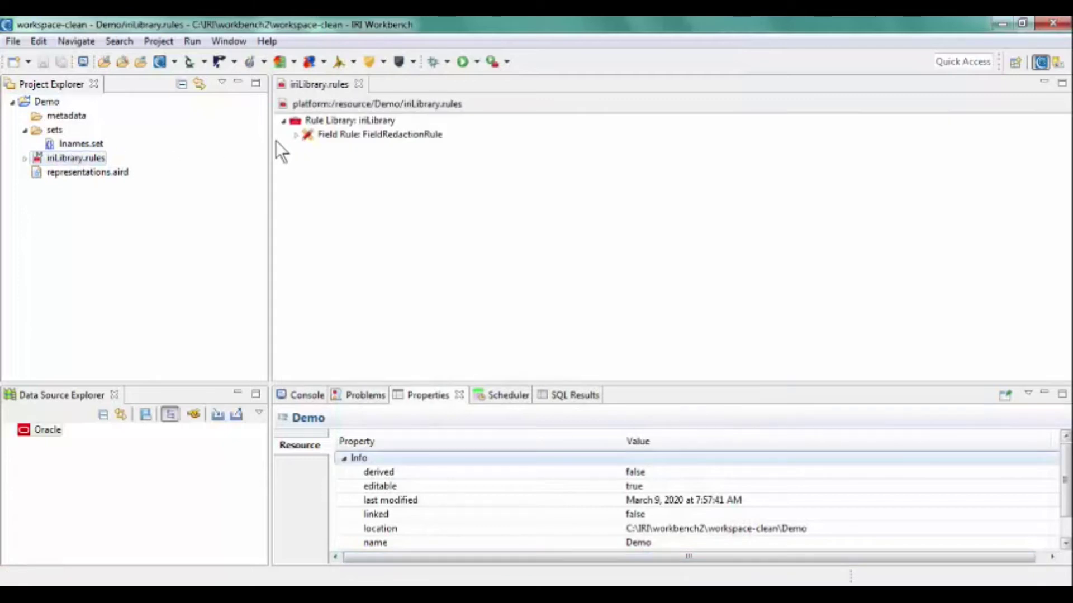
click(328, 134)
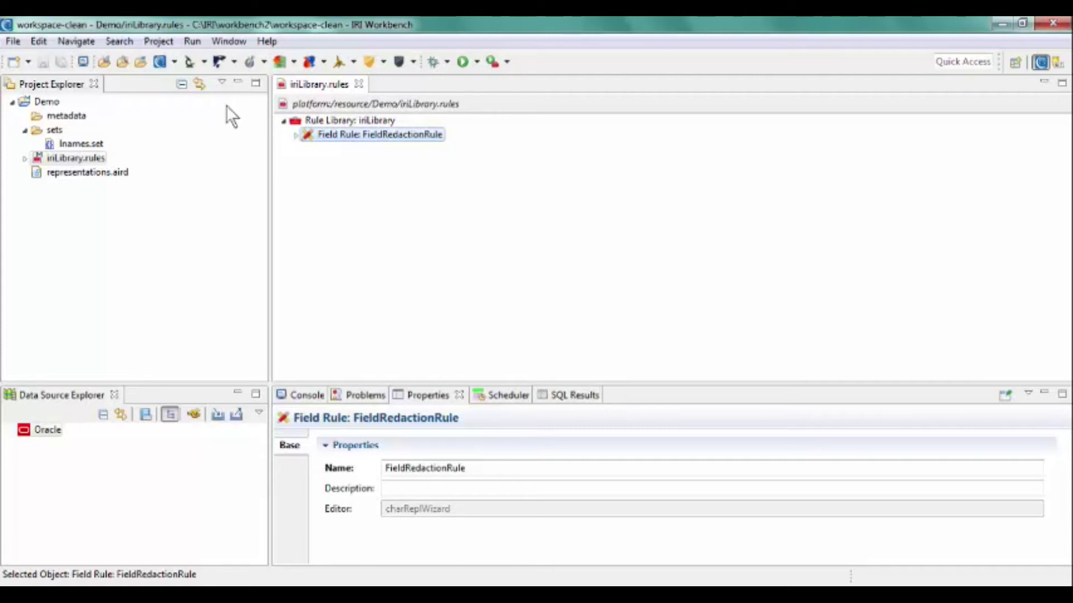
click(181, 61)
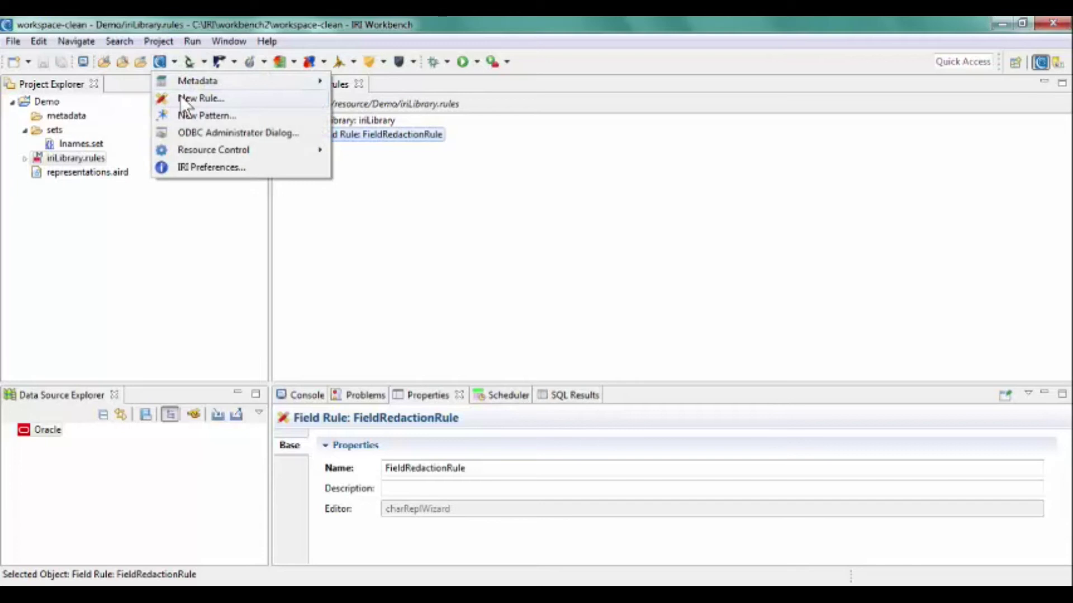
Start a new FieldEncryptionRule field rule of the Encryption or Decryption Functions type.
click(180, 95)
click(391, 172)
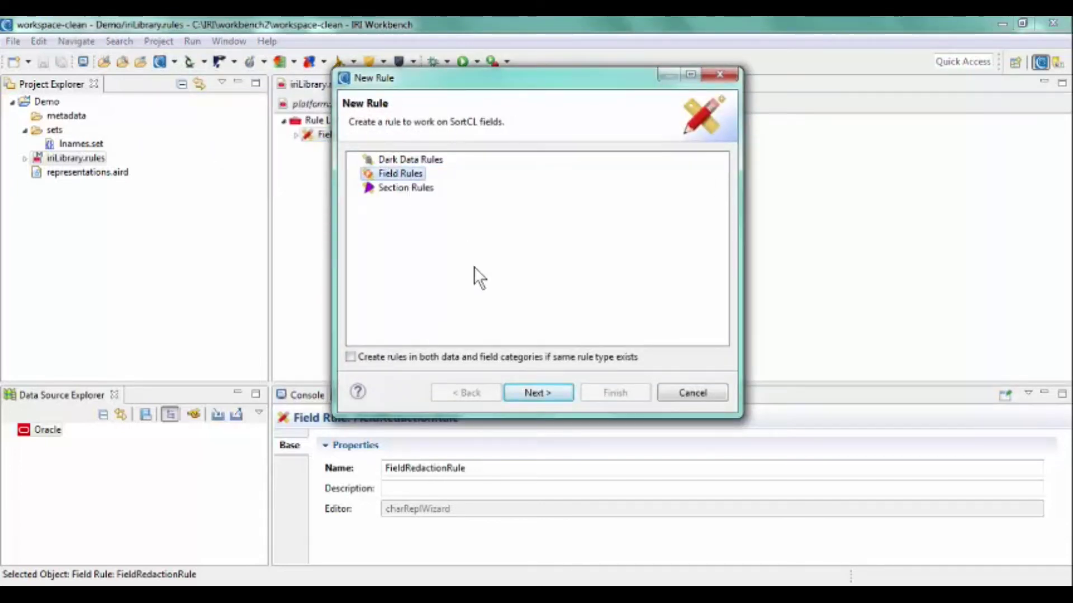
click(534, 395)
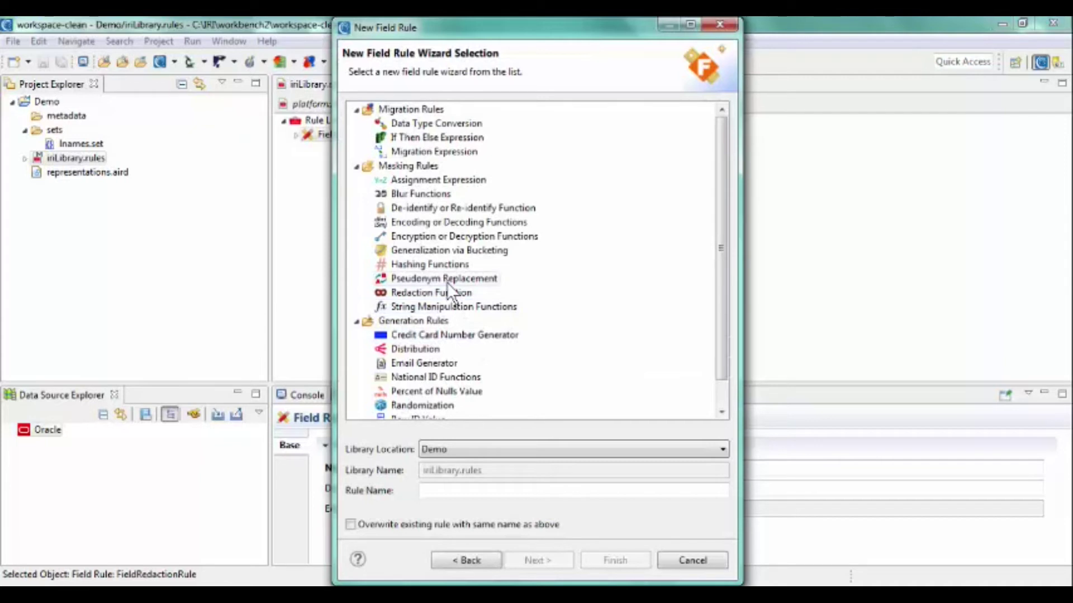
click(434, 236)
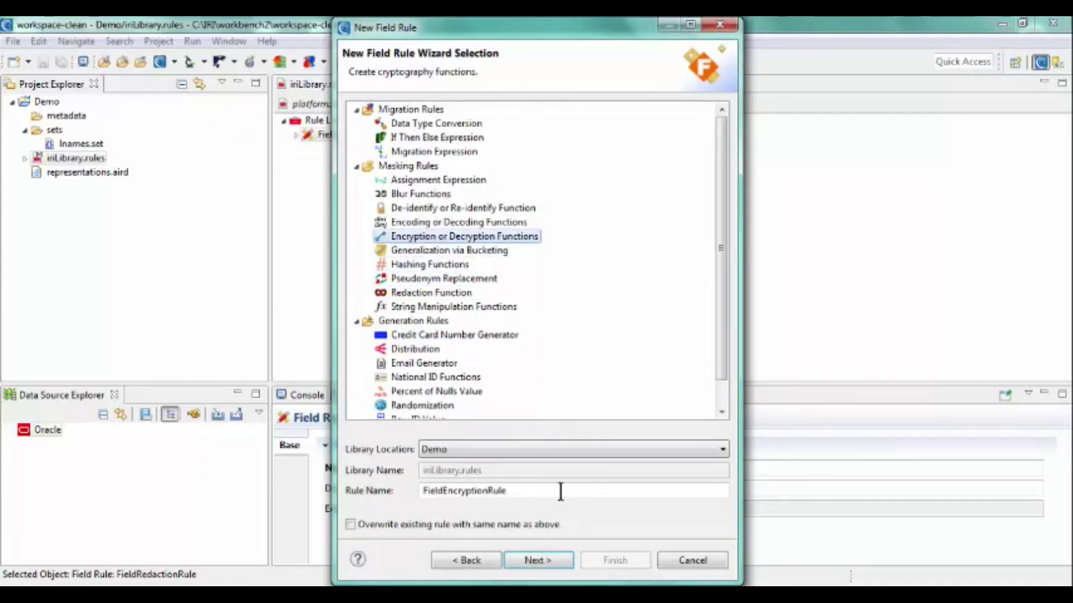
click(550, 555)
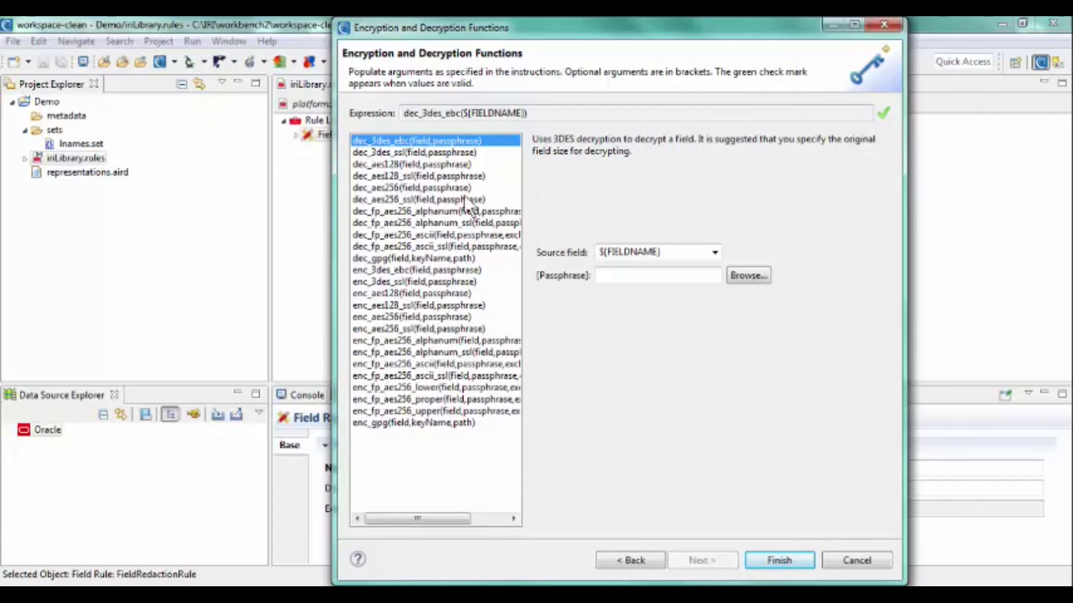
Choose enc_fp_aes256_alphanum, enter the encryption passphrase, and finish FieldEncryptionRule.
click(458, 340)
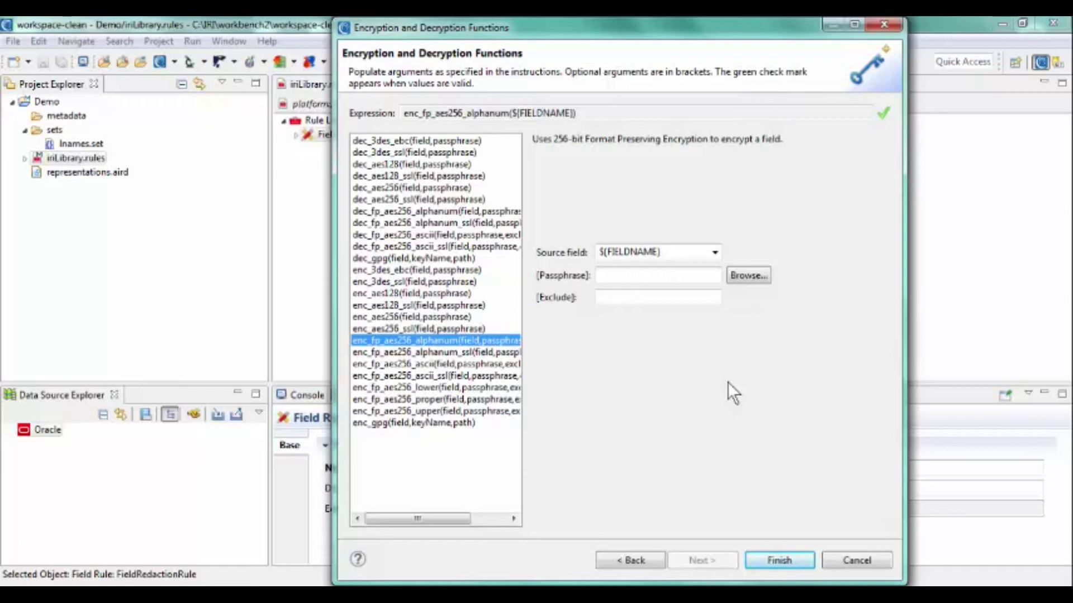
click(688, 277)
text(secret)
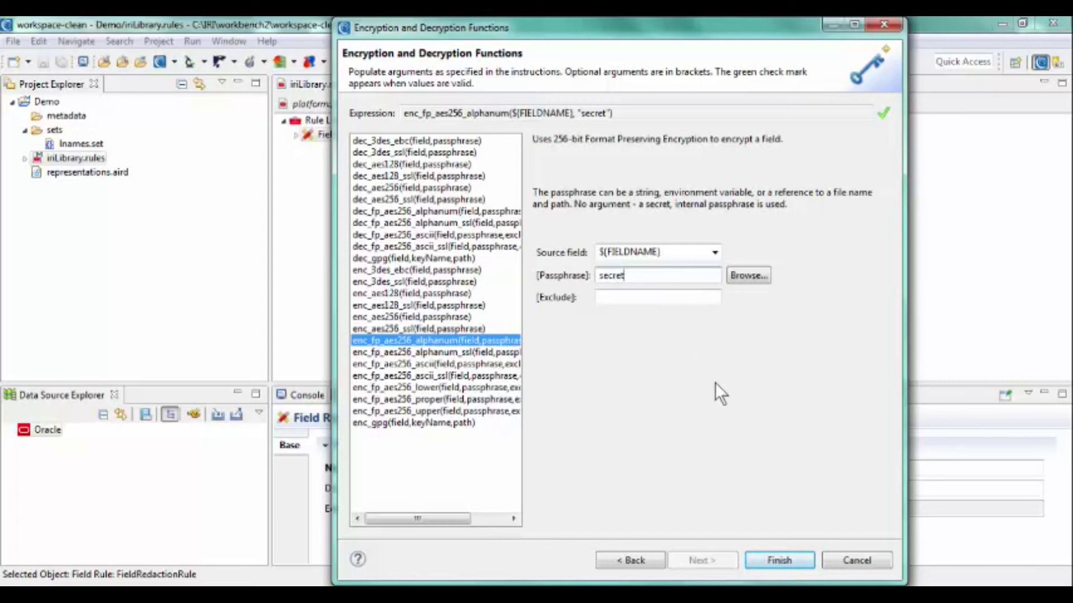
click(772, 559)
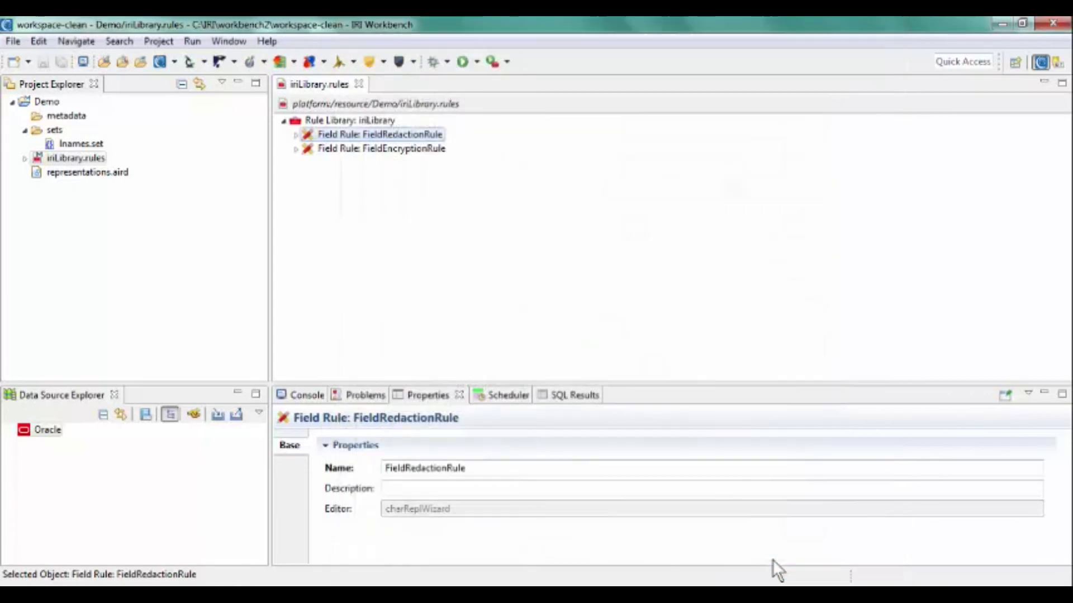
Open lnames.set from Demo's sets folder, then bring up the IRI toolbar menu.
double_click(83, 144)
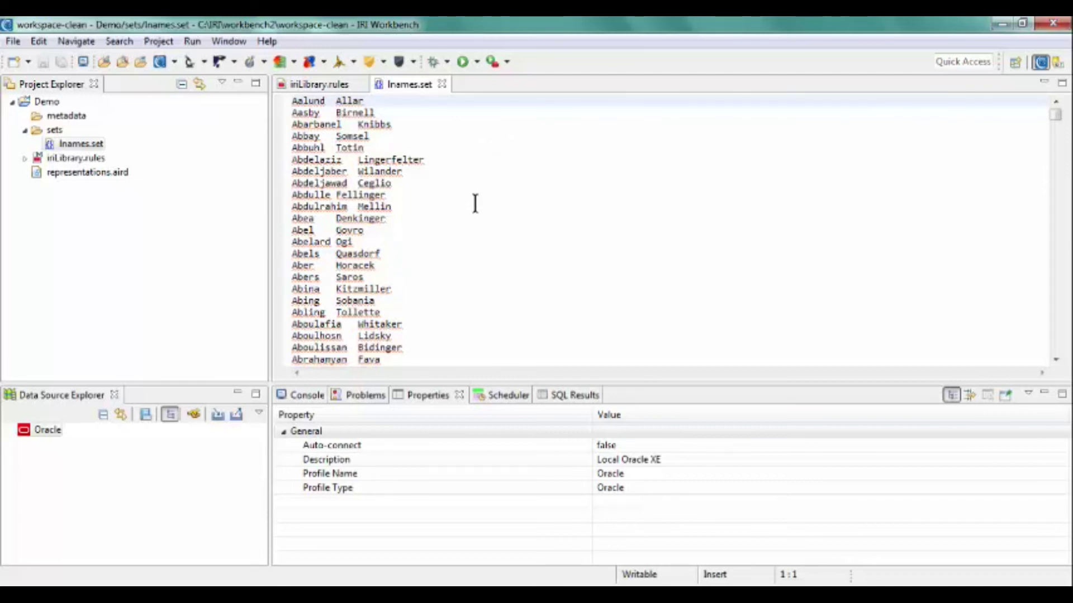
click(174, 60)
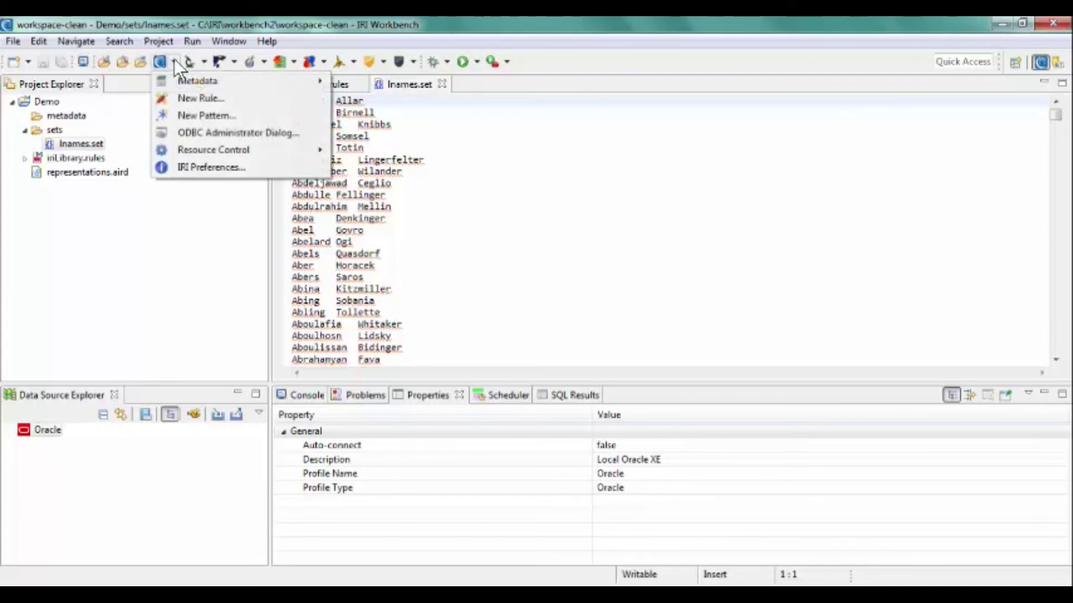
Start a new FieldPseudonymRule field rule of the Pseudonym Replacement type.
click(187, 96)
click(413, 175)
click(527, 391)
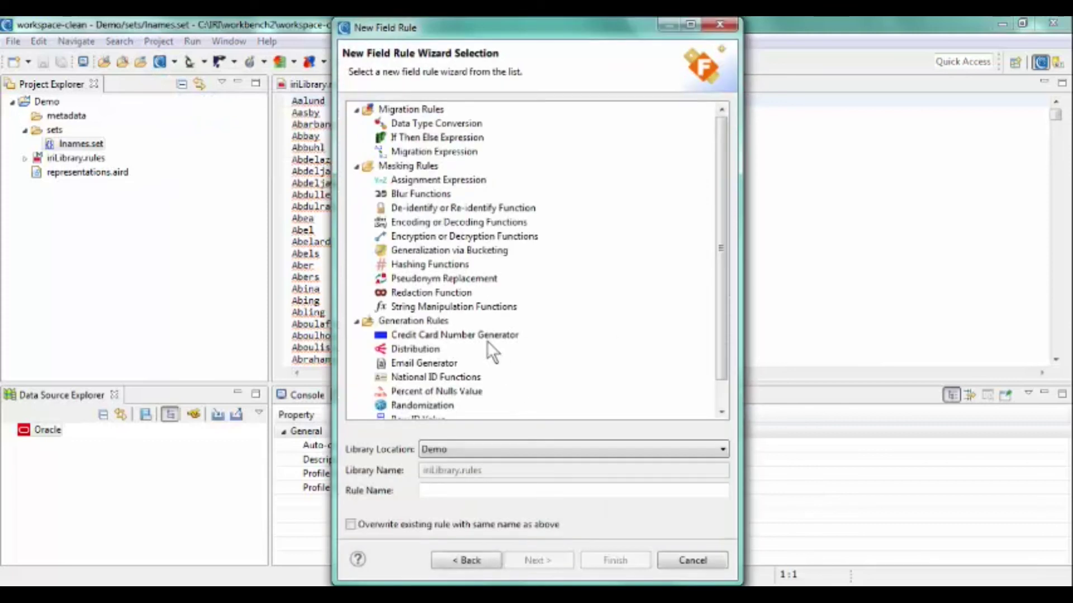
click(464, 277)
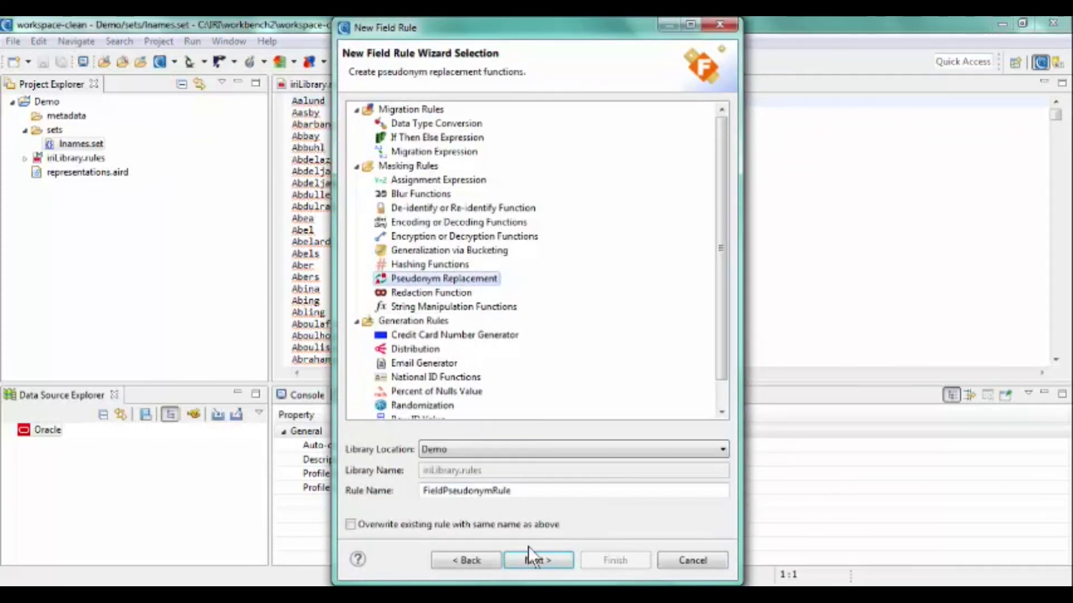
click(517, 558)
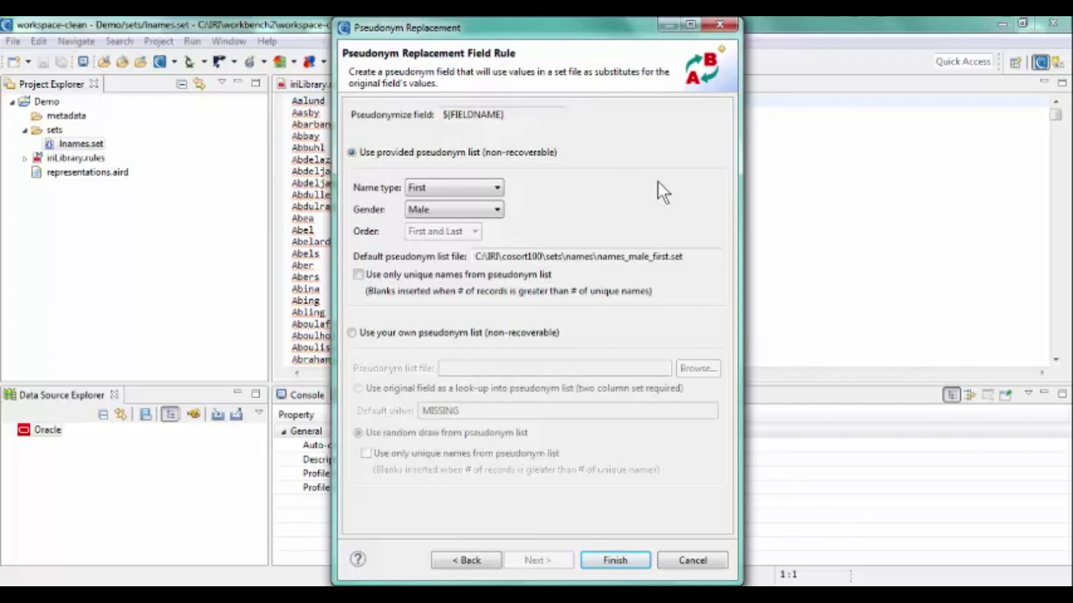
Use lnames.set as the custom pseudonym list, looking up original values with default MISSING.
click(511, 331)
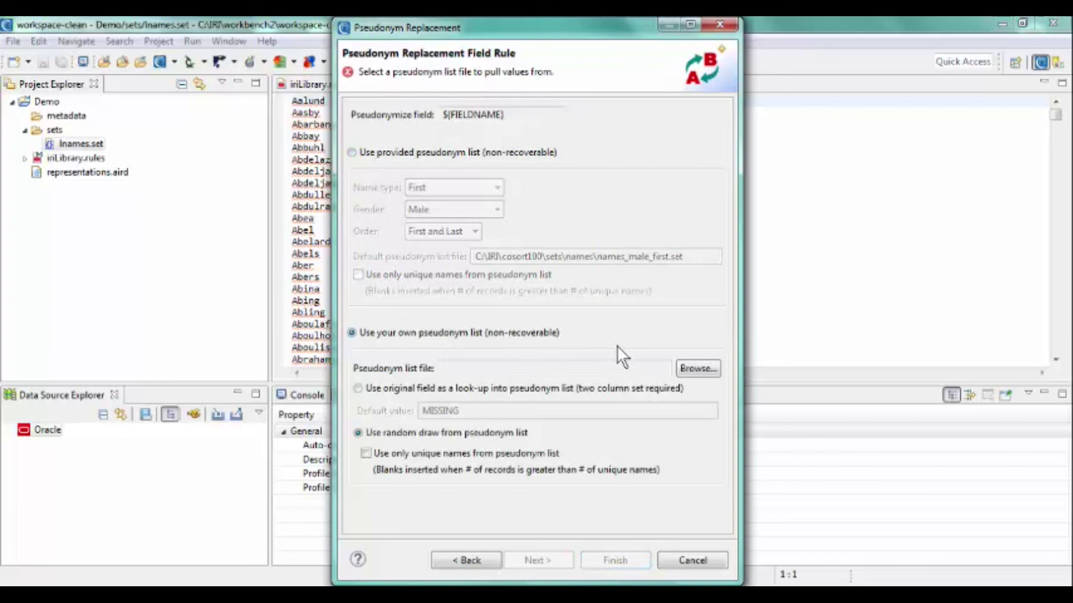
click(704, 368)
double_click(522, 148)
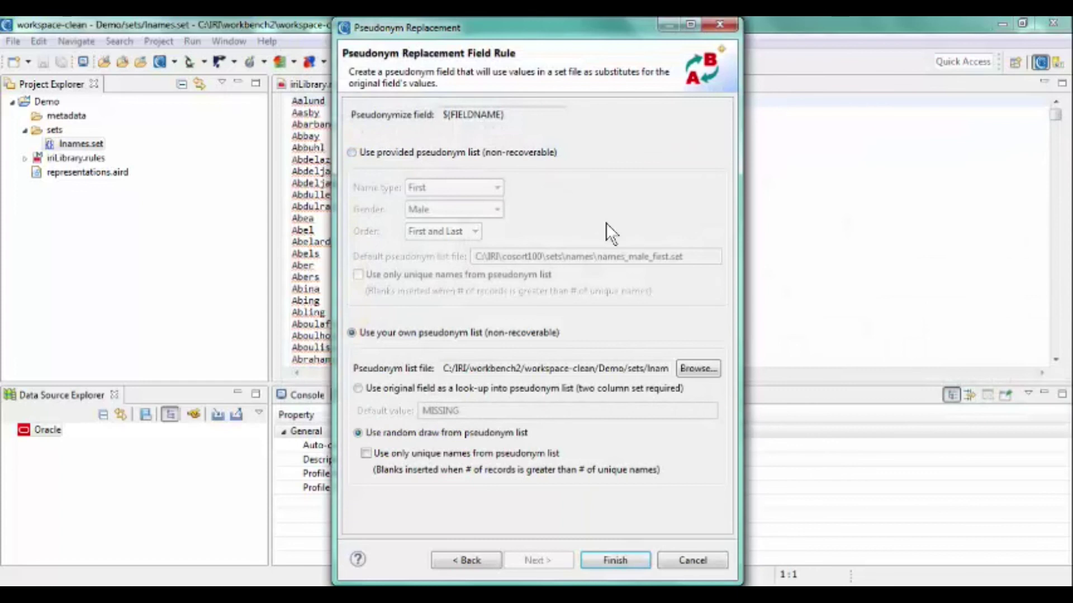
click(380, 388)
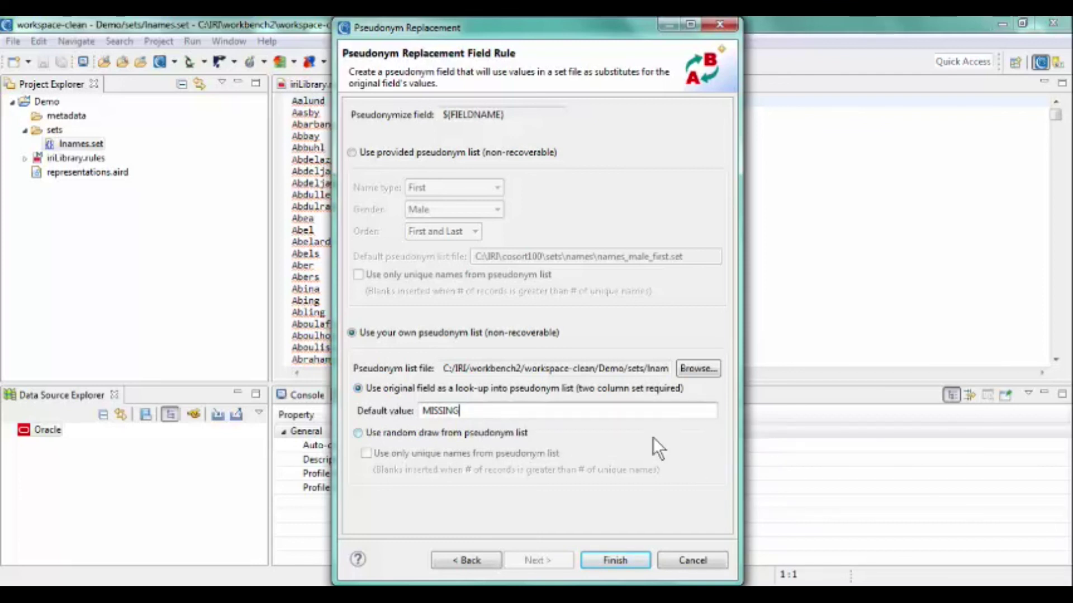
click(615, 560)
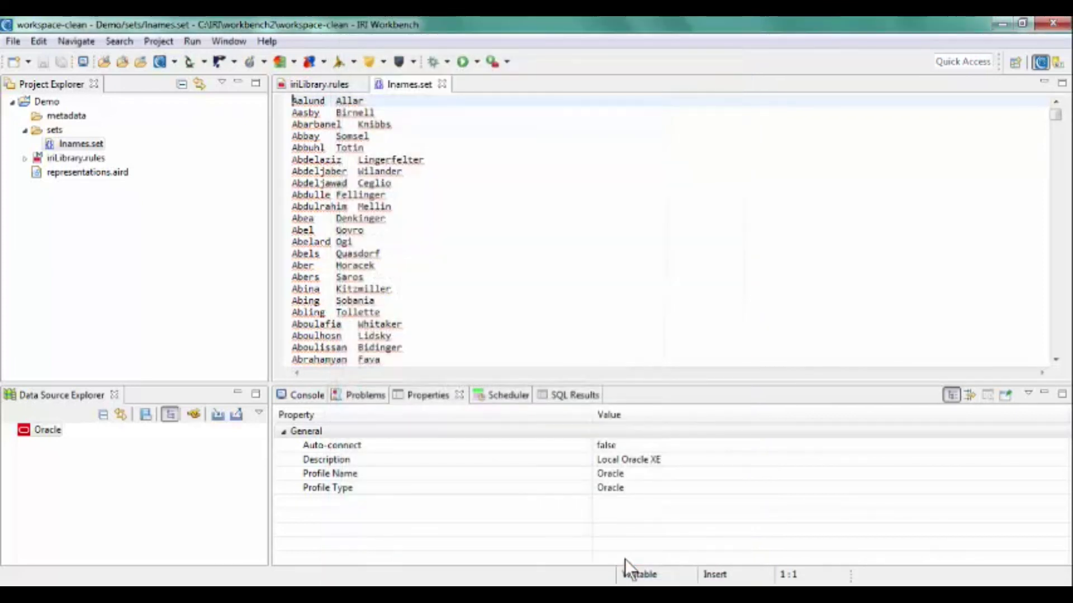
In iriLibrary.rules, display FieldRedactionRule's EXPRESSION value replace_chars(${FIELDNAME}, "*", 1, 5) in Properties.
click(317, 85)
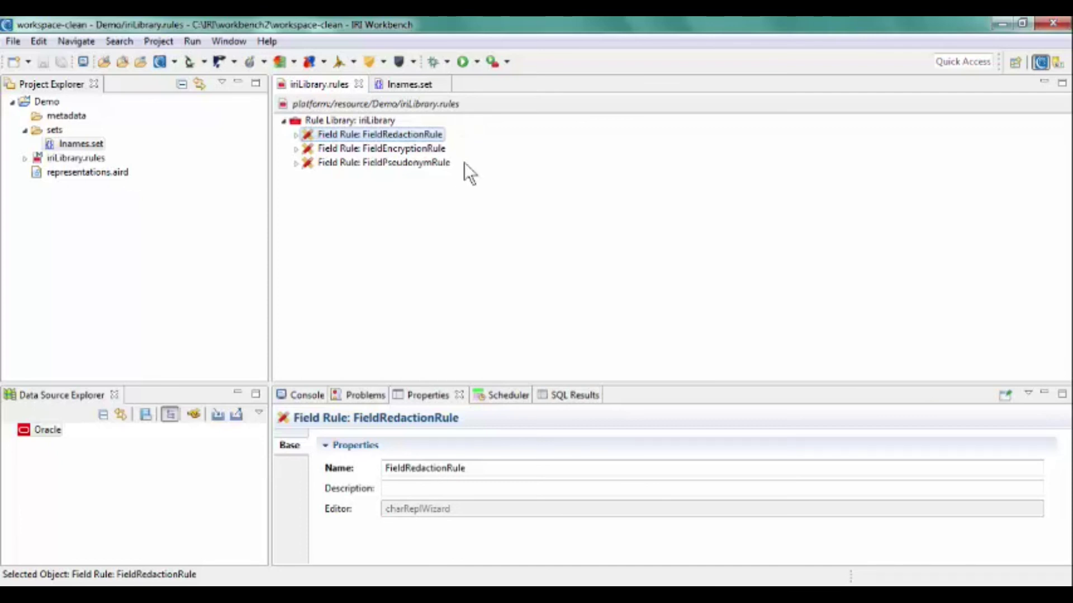
click(296, 135)
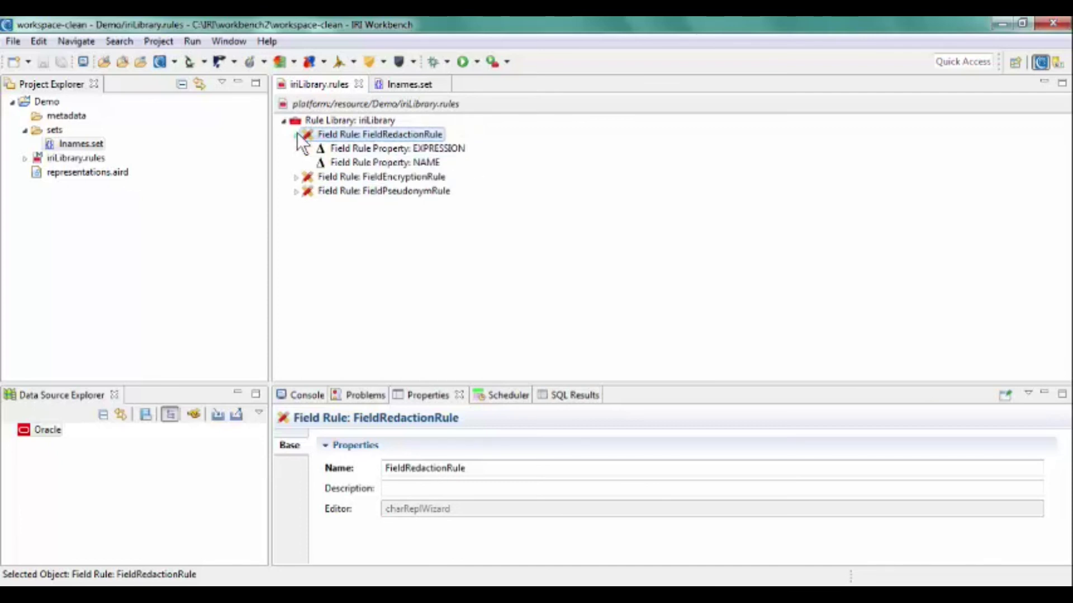
click(356, 149)
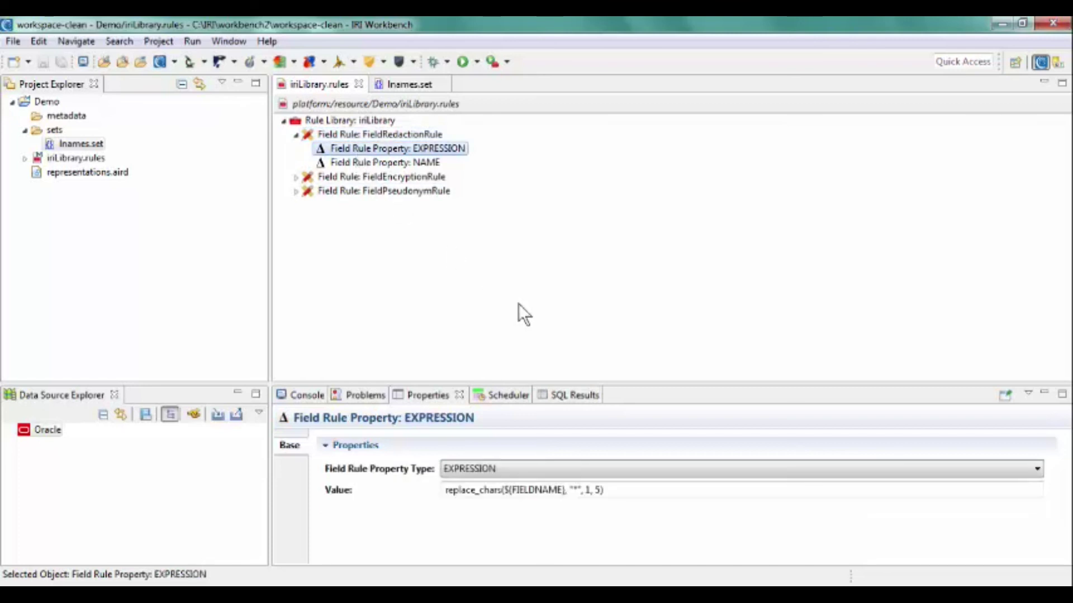
drag(639, 494, 404, 493)
click(667, 491)
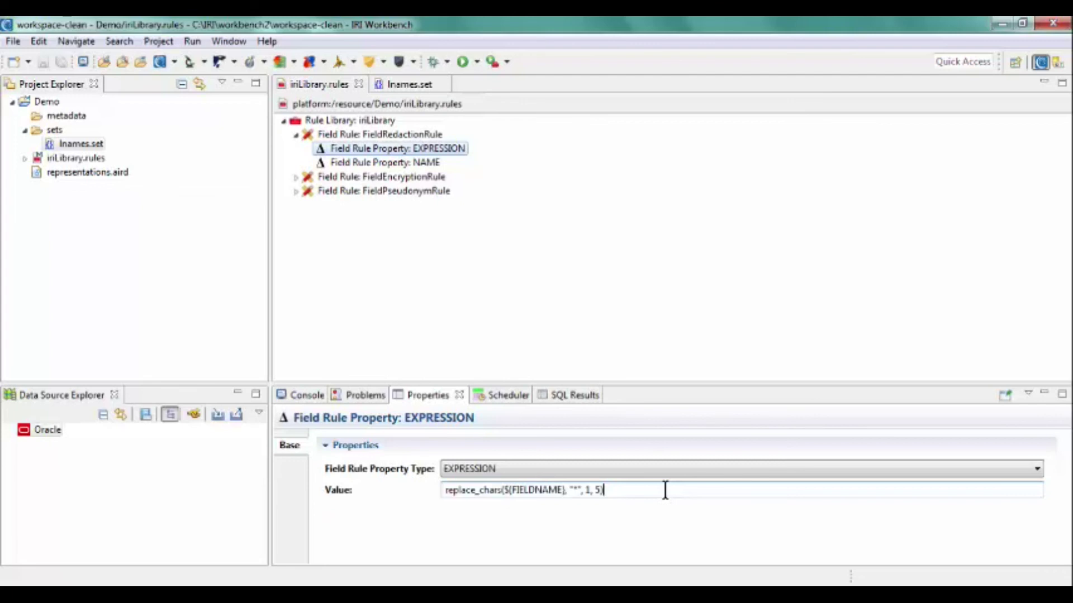